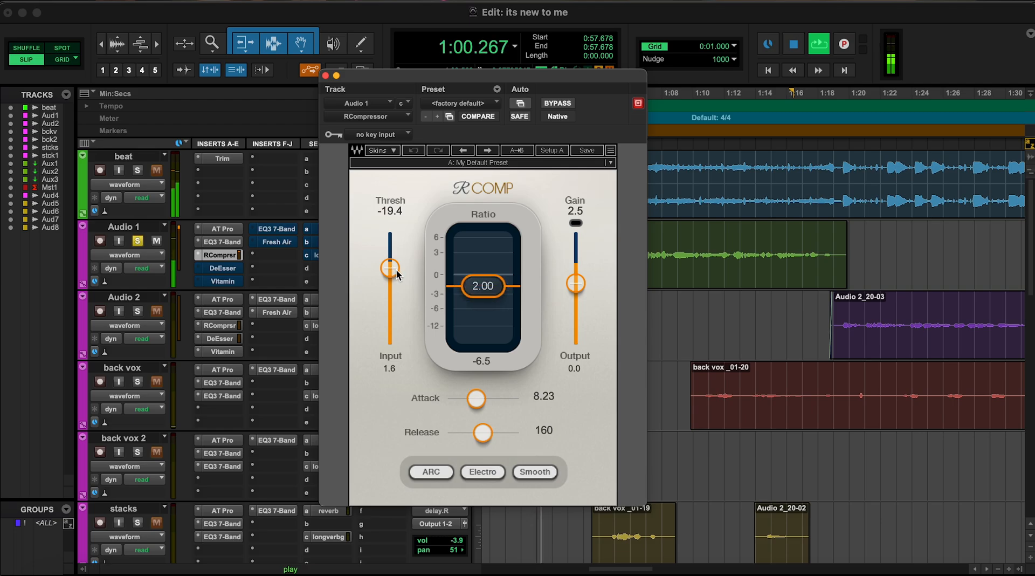
- Set the Audio 1 RCompressor's threshold to -19.6 and attack to 8.37, trying a gain of -0.6 during playback
drag(390, 265, 390, 268)
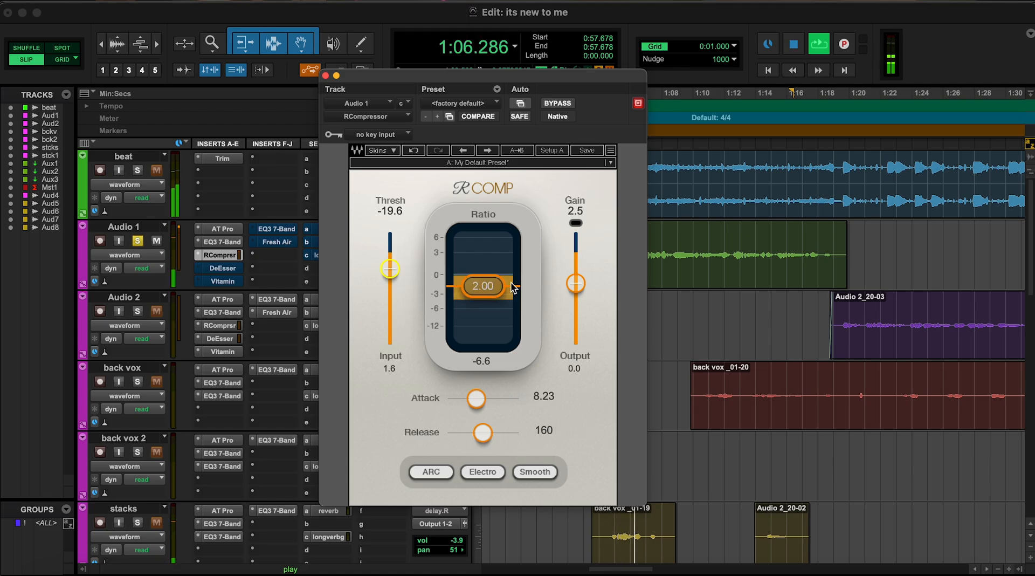
mouse_move(477, 399)
mouse_down()
mouse_move(447, 399)
mouse_move(456, 399)
mouse_up()
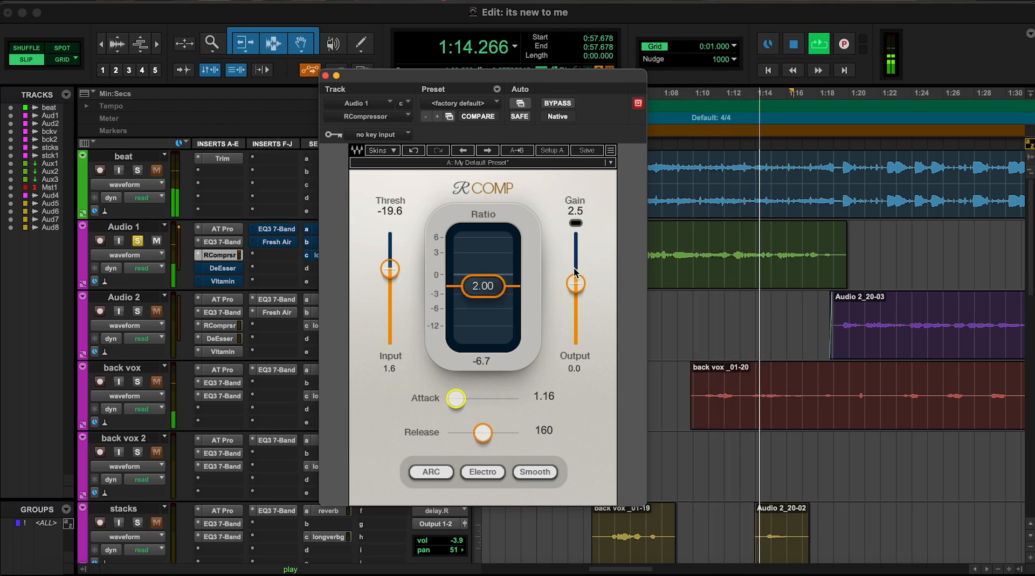
drag(575, 283, 575, 288)
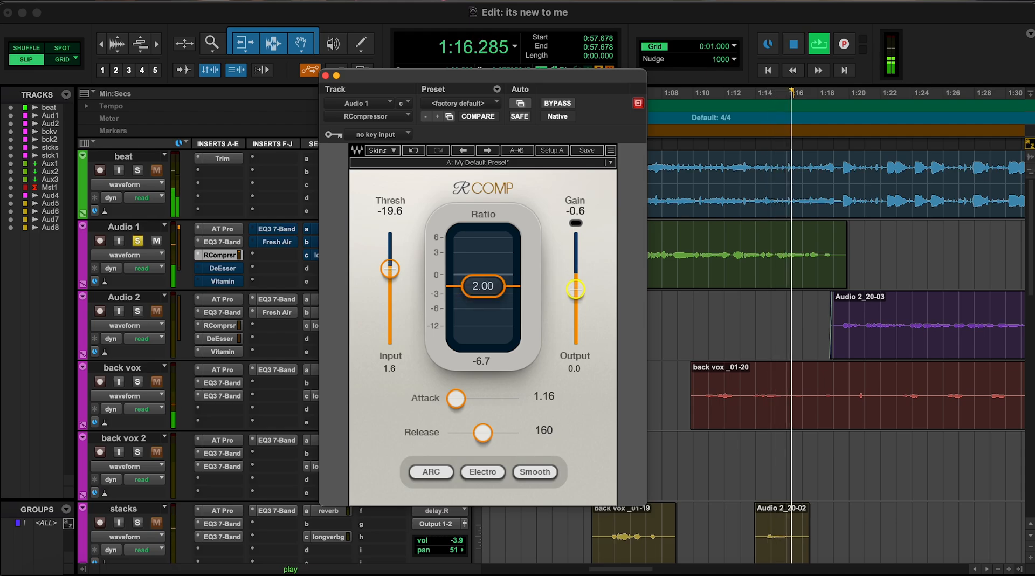
drag(456, 399, 462, 399)
key(space)
key(space)
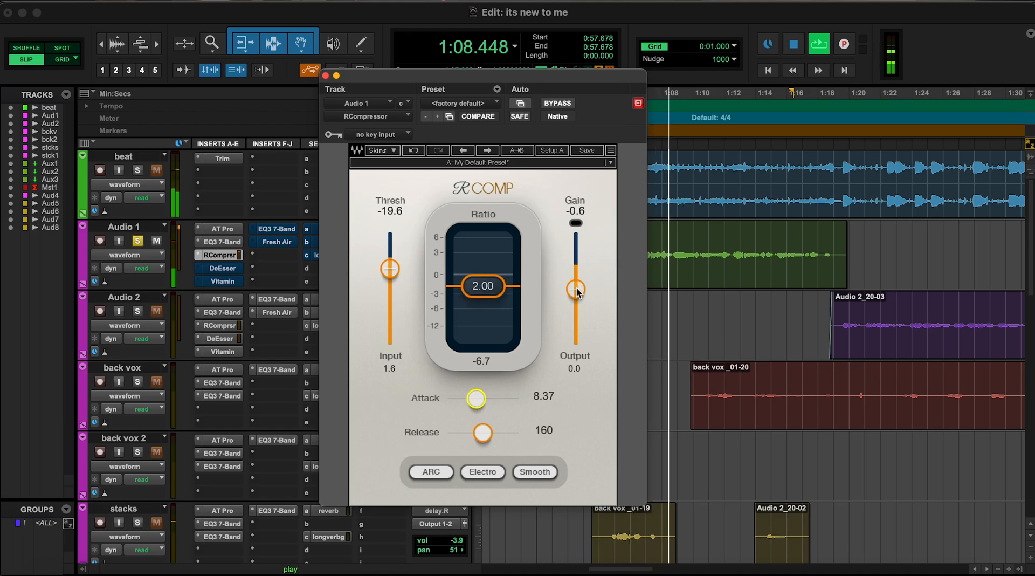
- Set the compressor's gain to 2.5 while auditioning, close the plugin and stop playback
key(space)
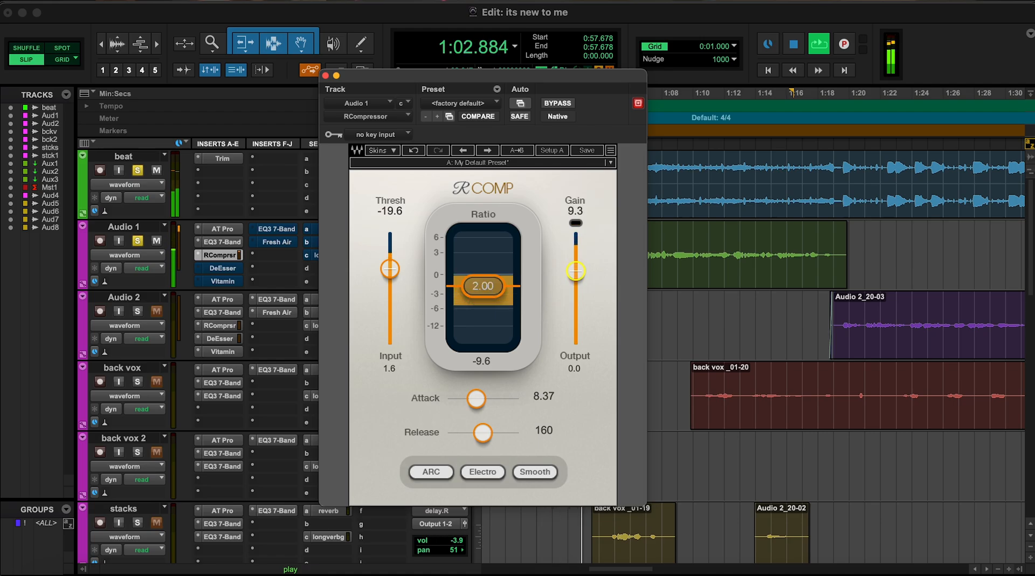
drag(576, 275, 576, 282)
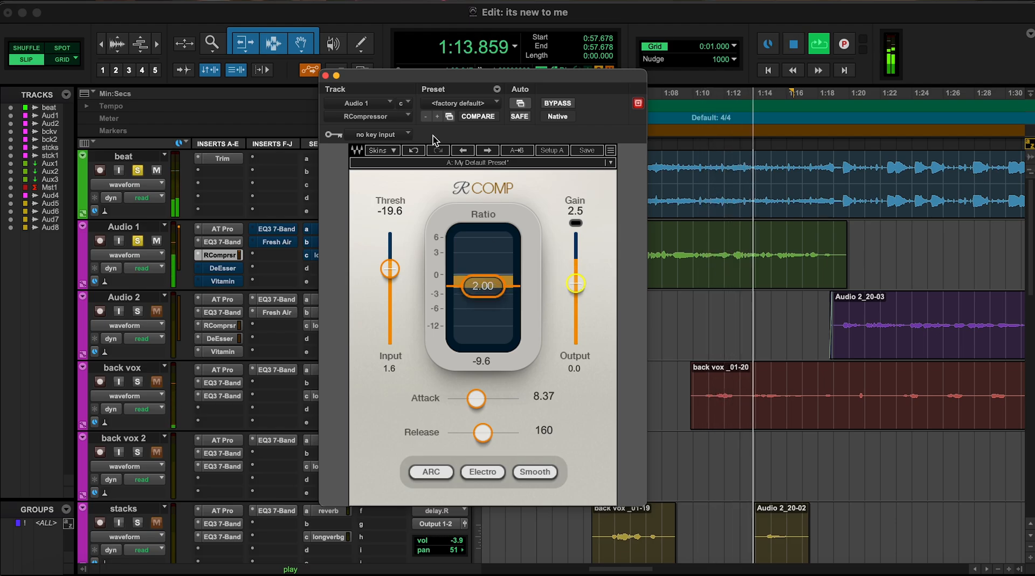
click(325, 75)
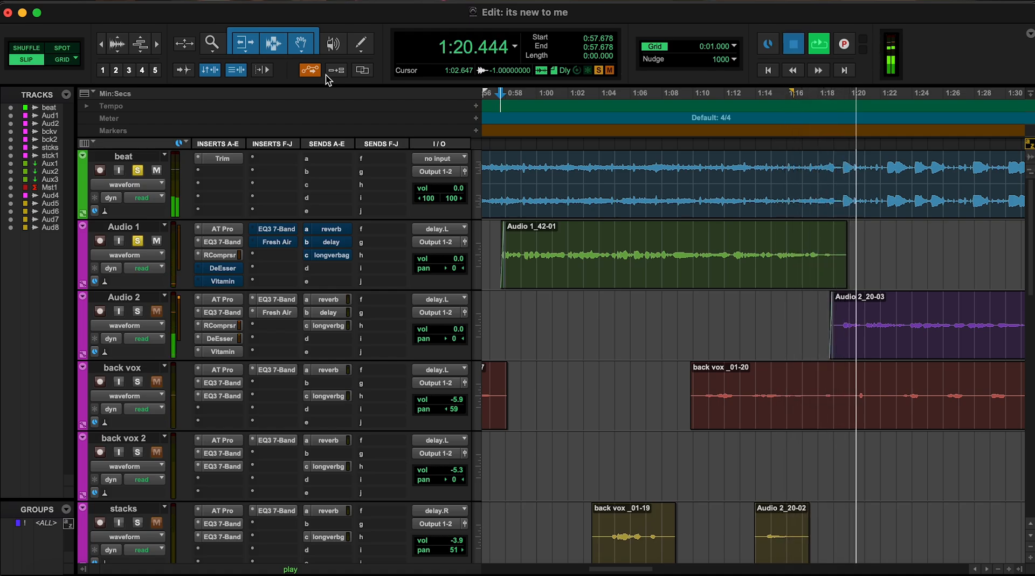
key(space)
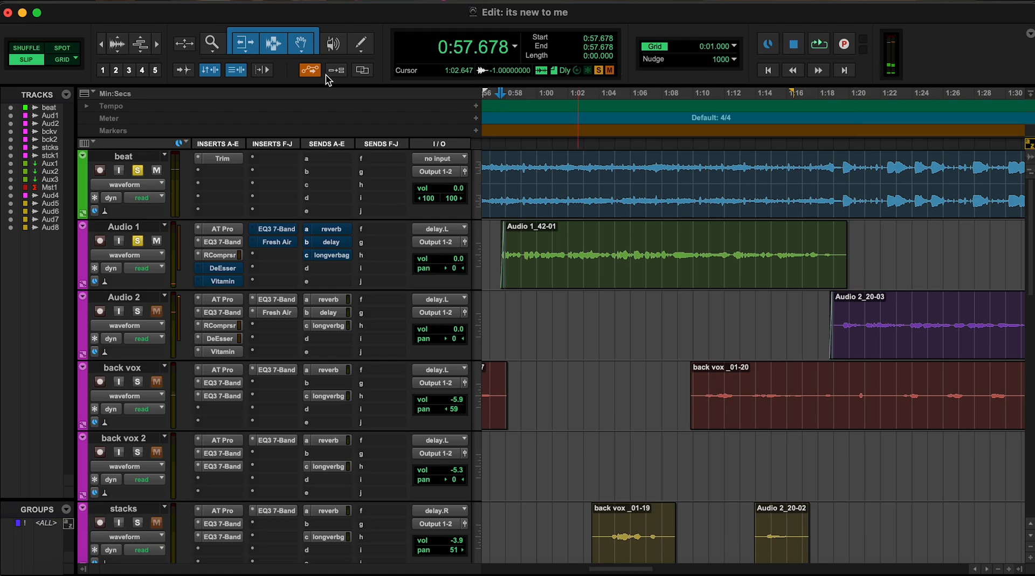
- Activate the DeEsser on Audio 1 and set its threshold to about -44 while auditioning the vocal
click(223, 268)
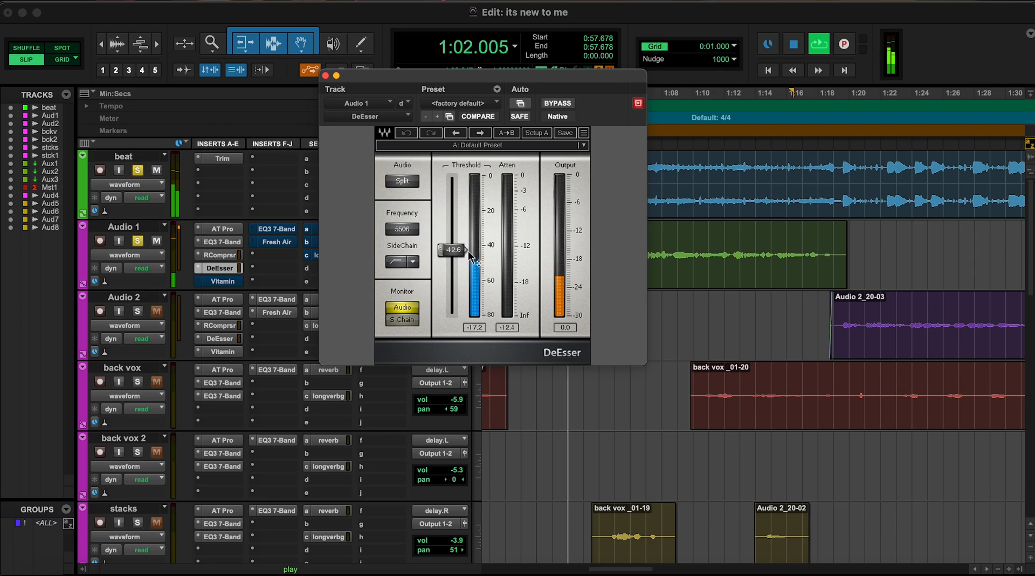
key(space)
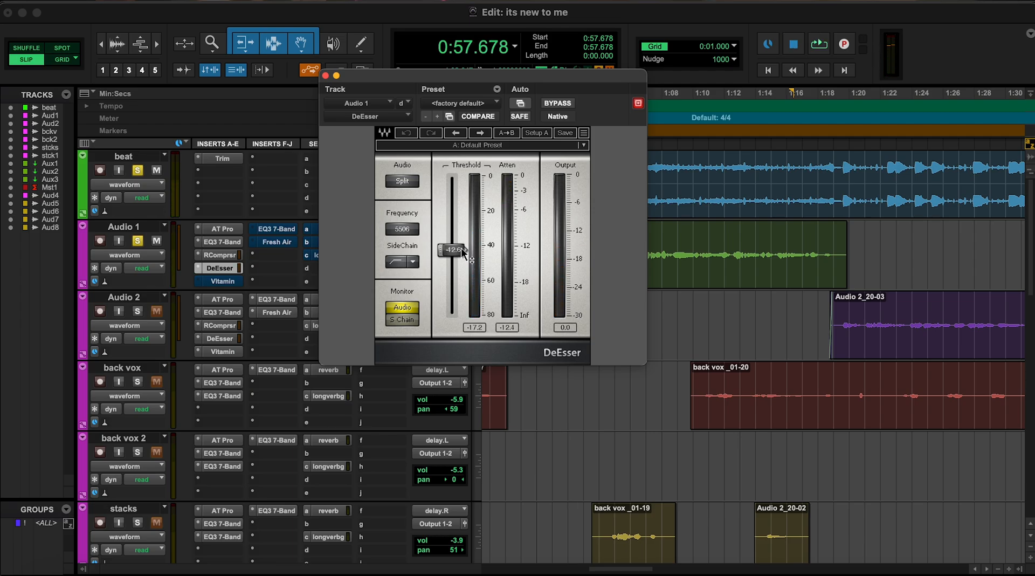
key(space)
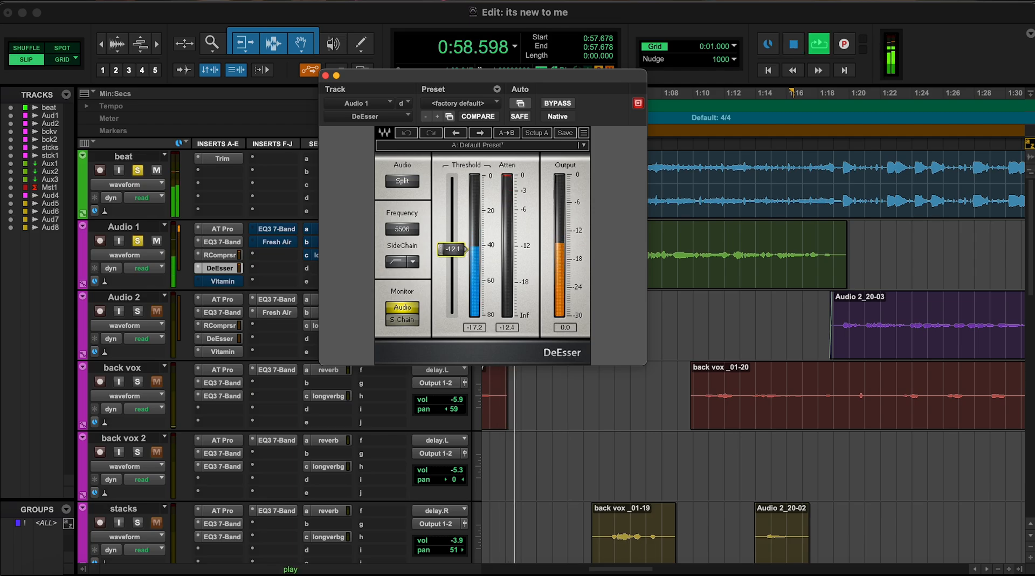
key(space)
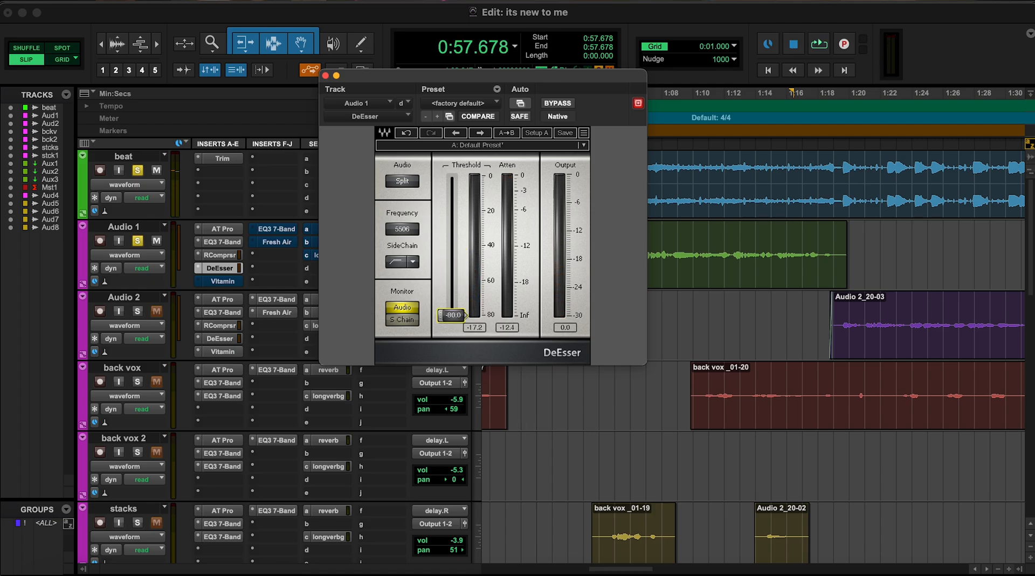
key(space)
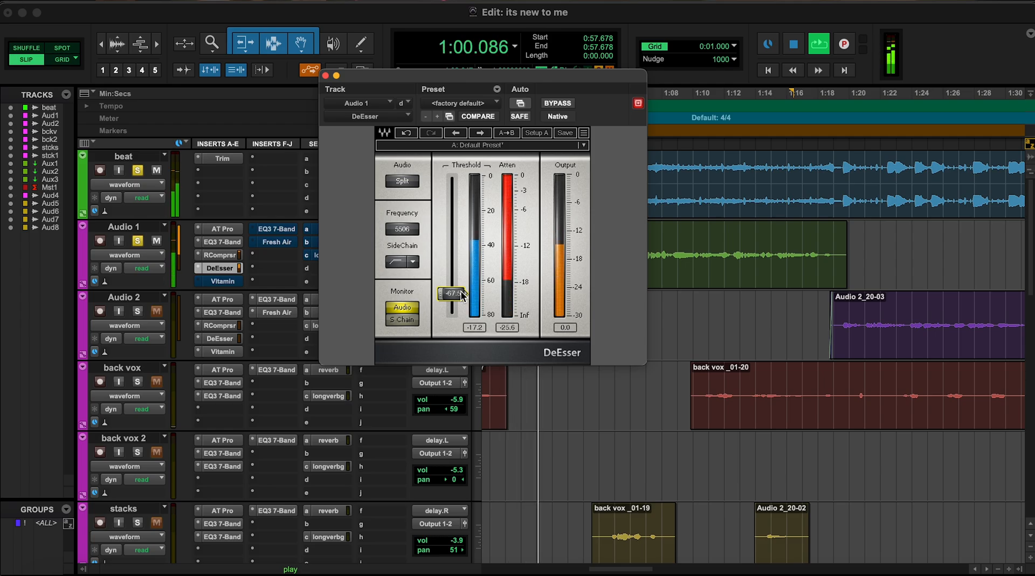
drag(462, 294, 462, 255)
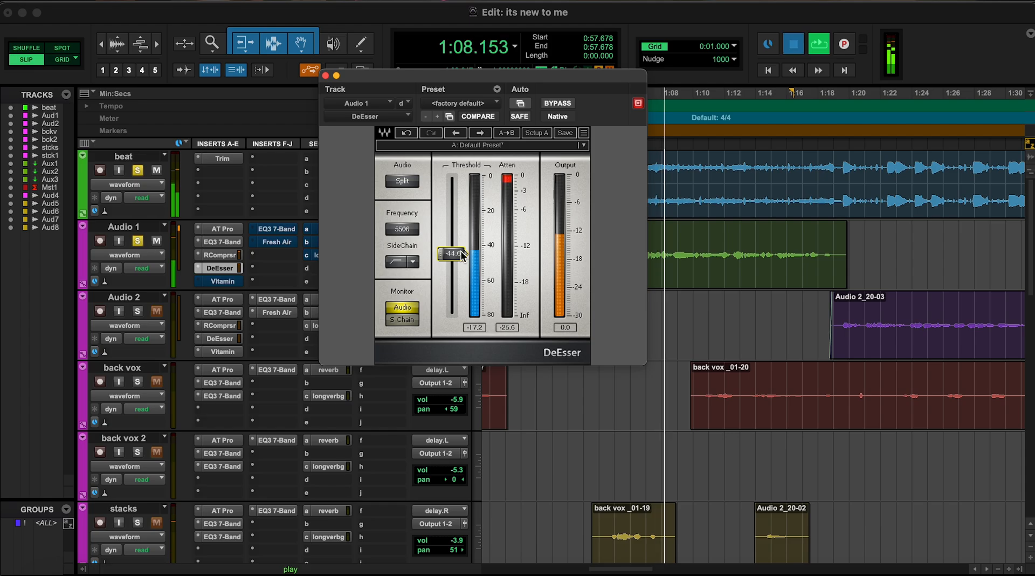
key(space)
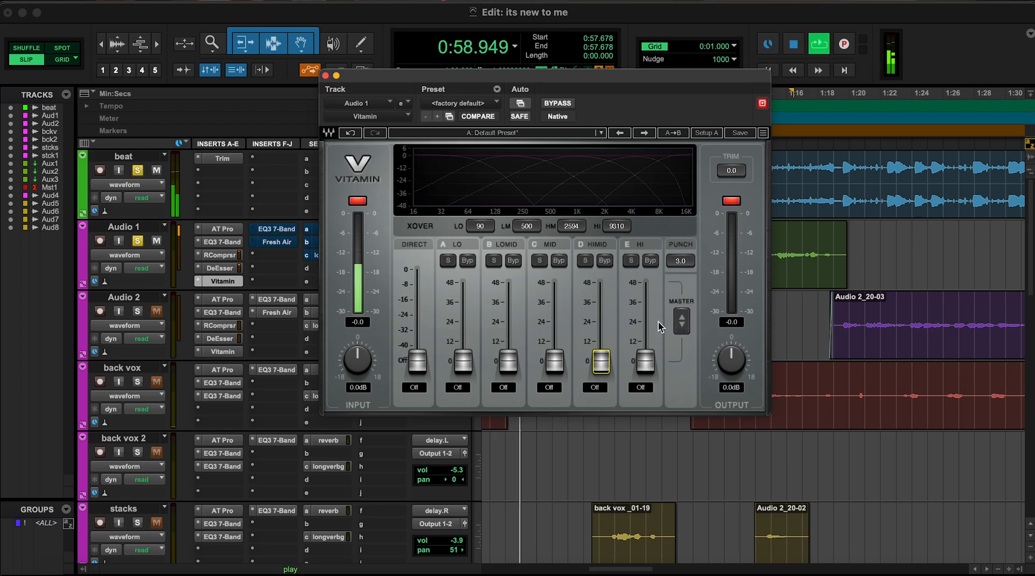
- Raise Vitamin's HI band to 14.0 and HIMID band to 14.3 on Audio 1 during playback
drag(645, 361, 644, 285)
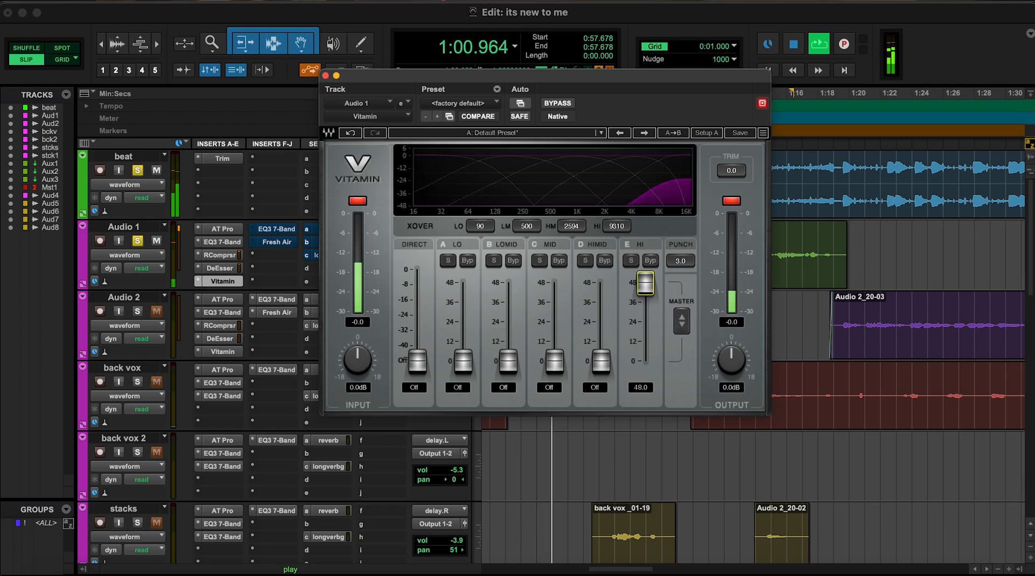
drag(645, 284, 645, 296)
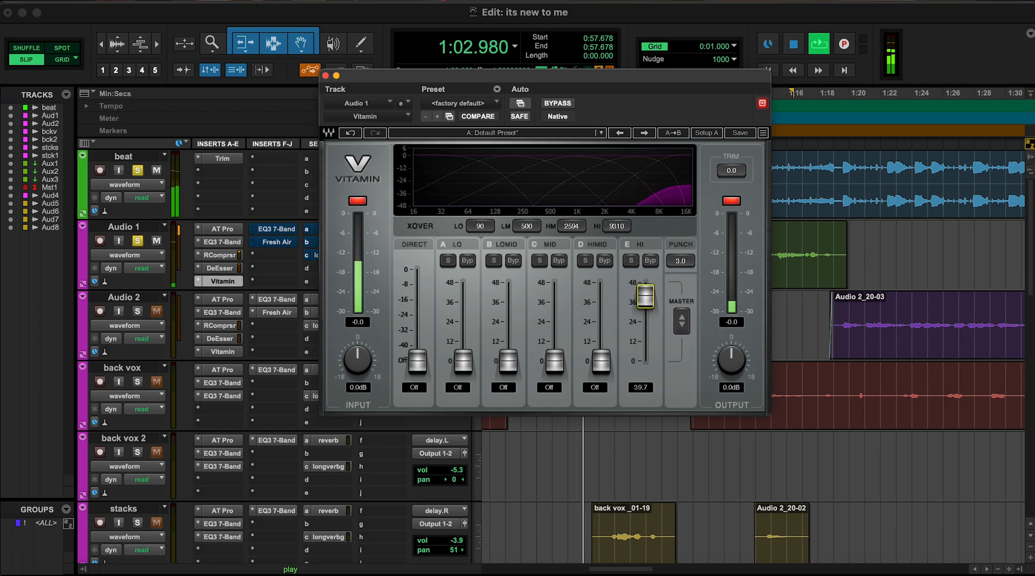
drag(645, 317, 645, 338)
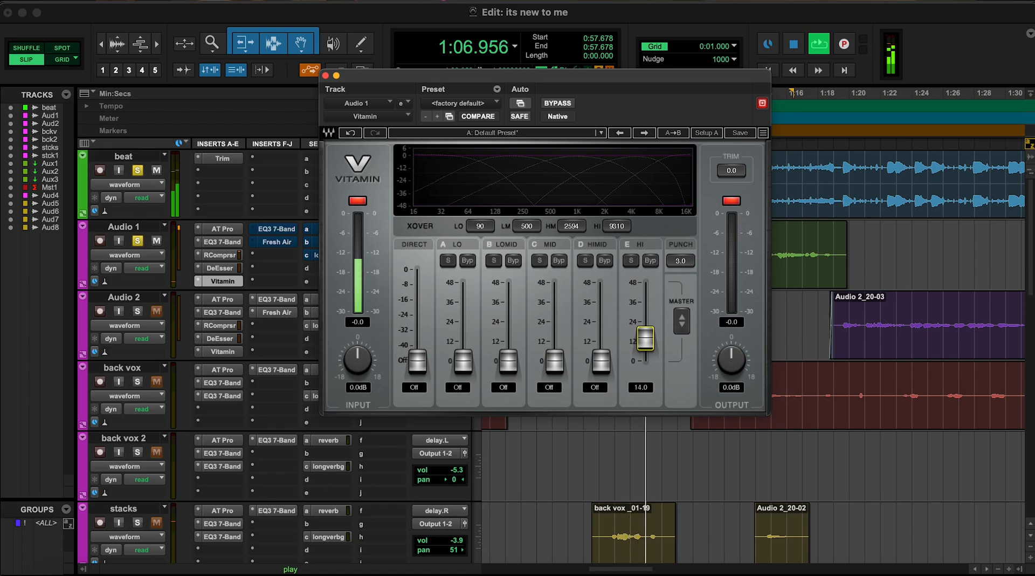
drag(601, 361, 601, 319)
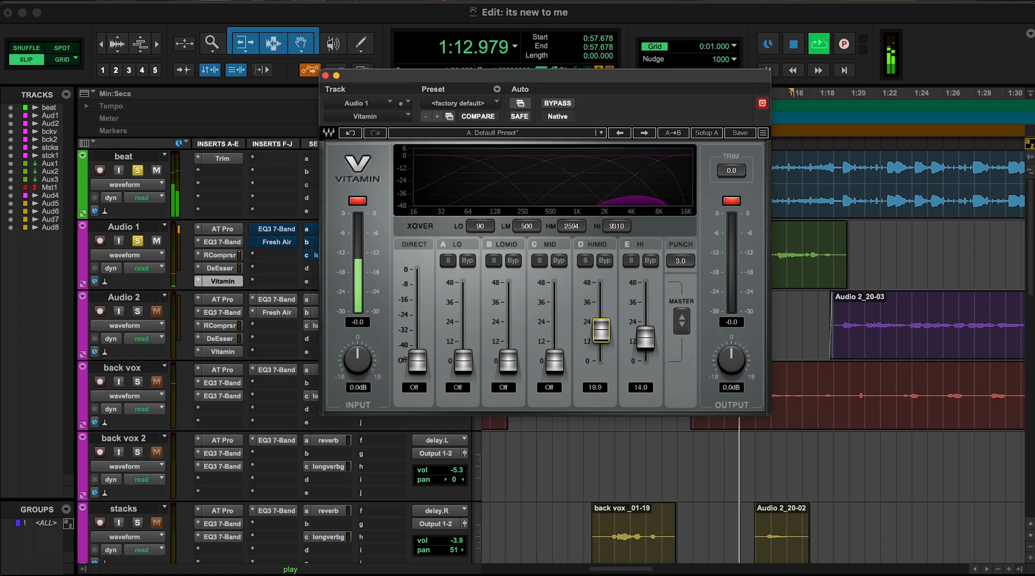
mouse_move(601, 332)
mouse_down()
mouse_move(601, 348)
mouse_move(601, 338)
mouse_up()
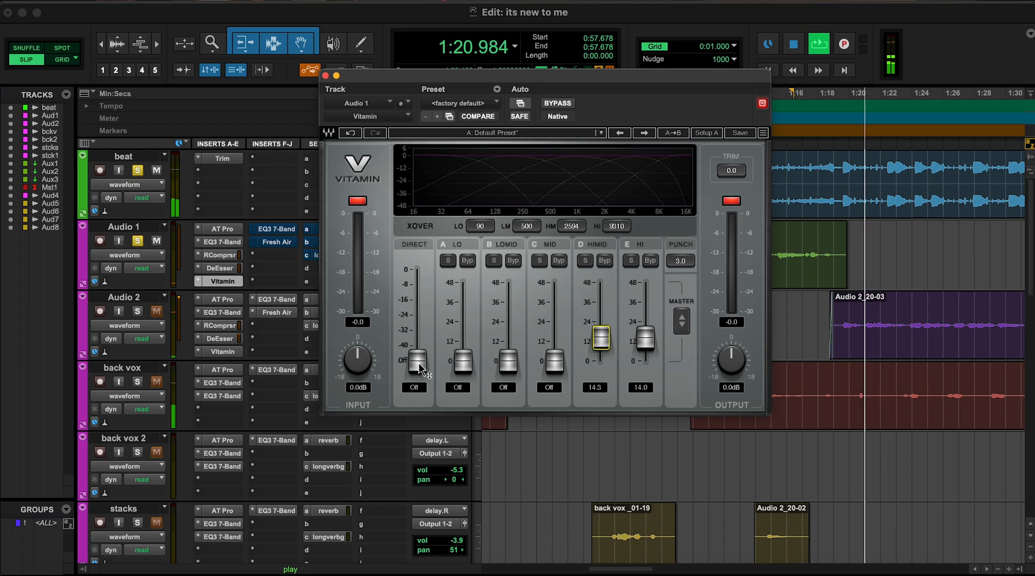
- Set Vitamin's direct level to 0.0 and restart playback of the section
drag(418, 362, 419, 273)
key(space)
key(space)
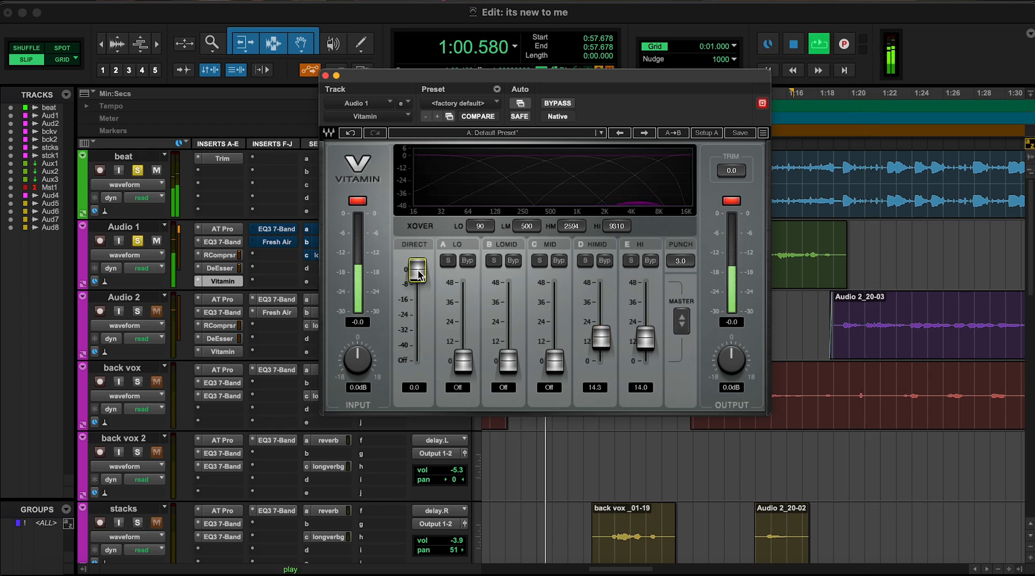
- Compare the Audio 1 vocal with Vitamin bypassed and active during playback
super+click(241, 283)
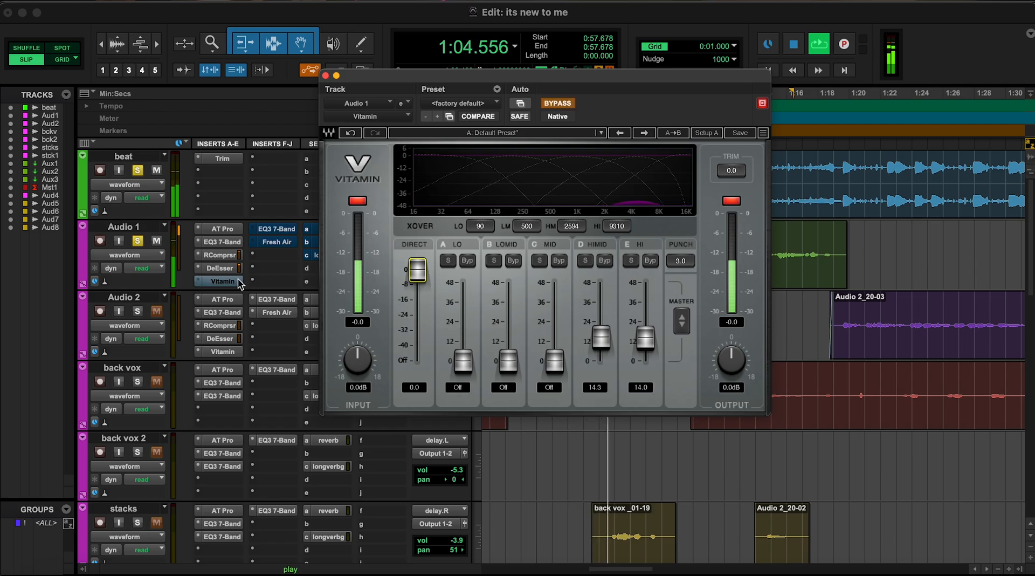
super+click(240, 283)
super+click(239, 280)
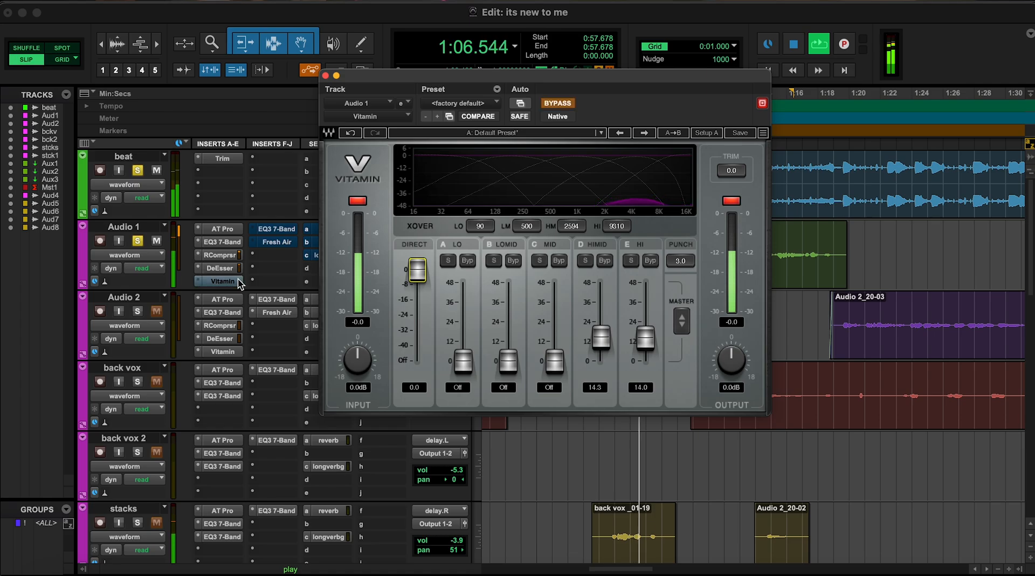
key(space)
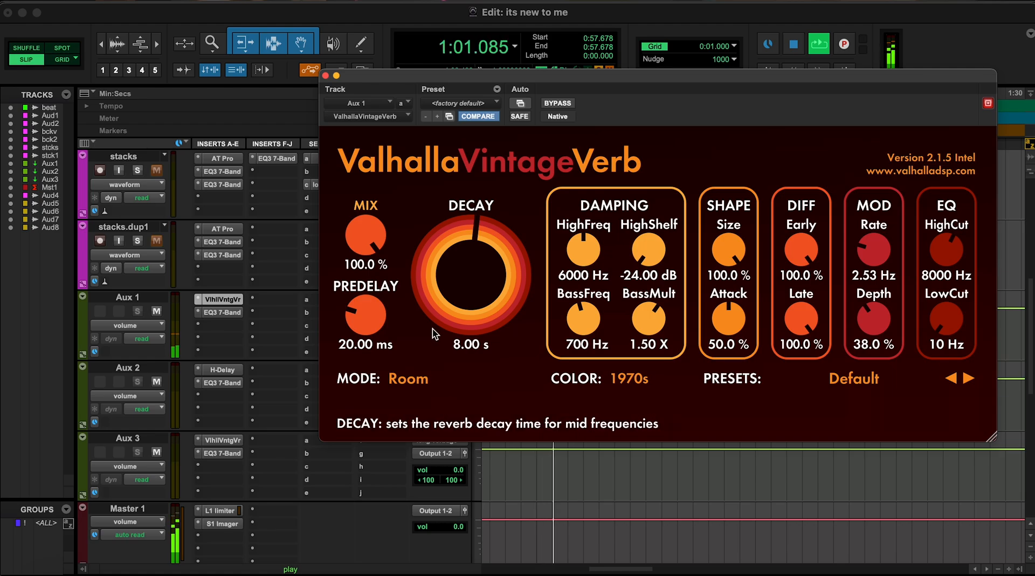
- Stop playback, move the Aux 1 ValhallaVintageVerb window aside and open the reverb send of Audio 1
key(space)
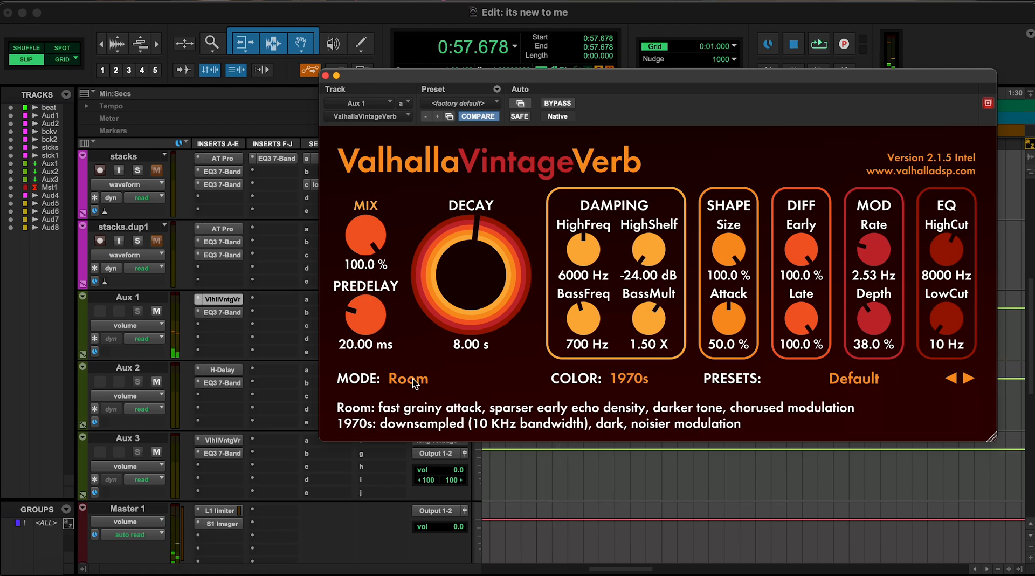
drag(436, 81, 557, 168)
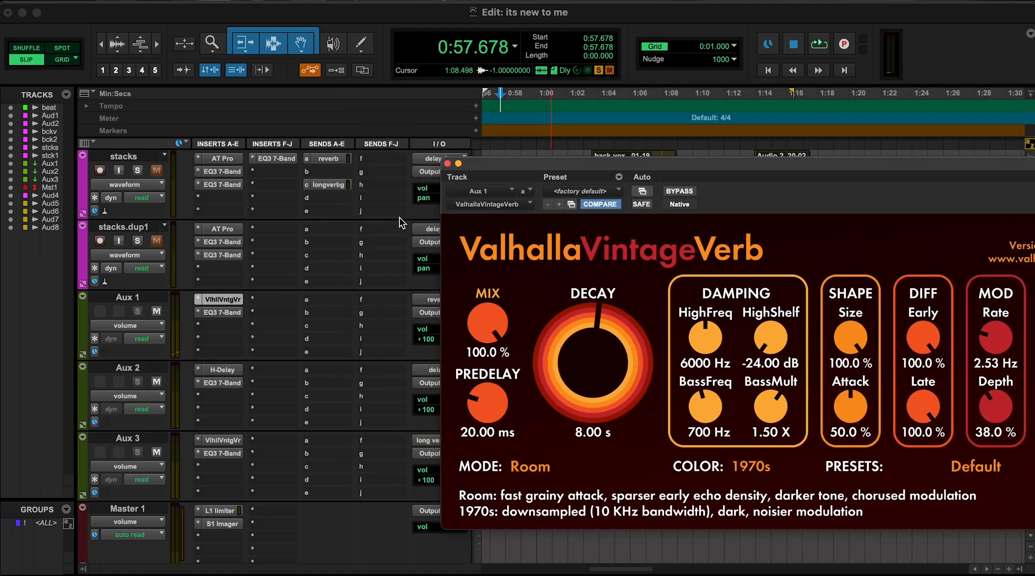
scroll(350, 216, up, 5)
click(339, 229)
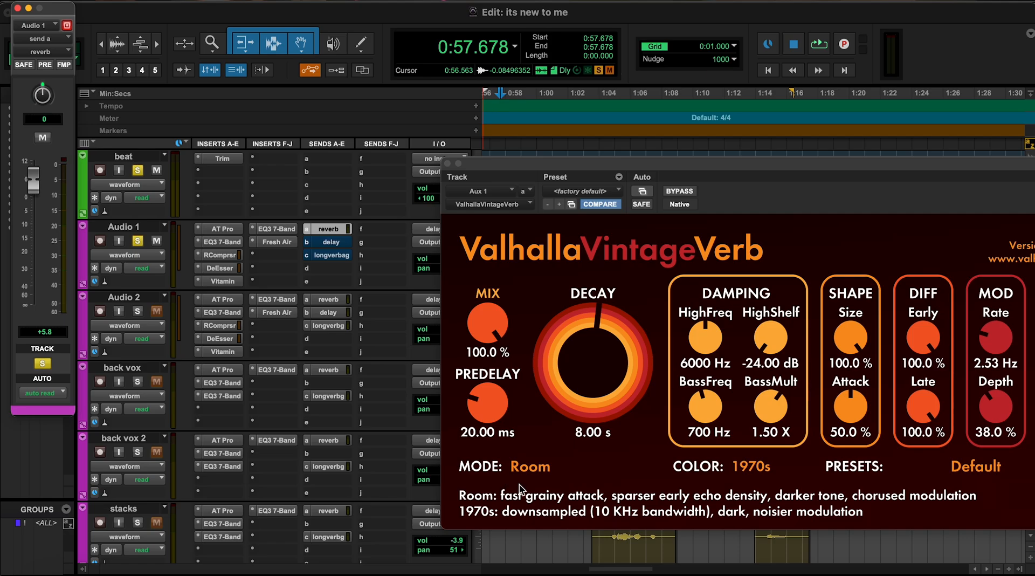
- Try the Dirty Hall mode in ValhallaVintageVerb and audition the vocal with it
click(528, 468)
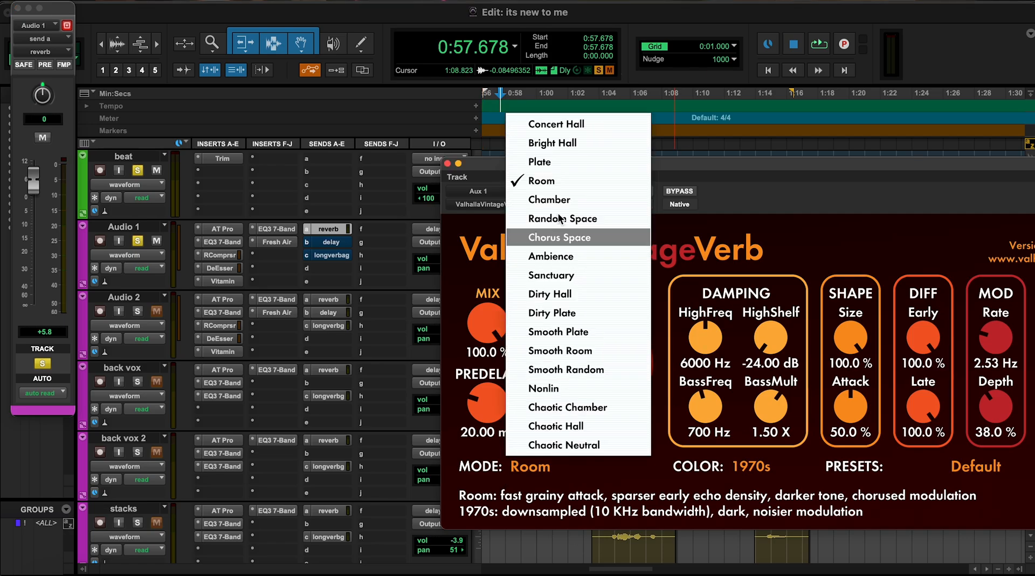
click(560, 294)
key(space)
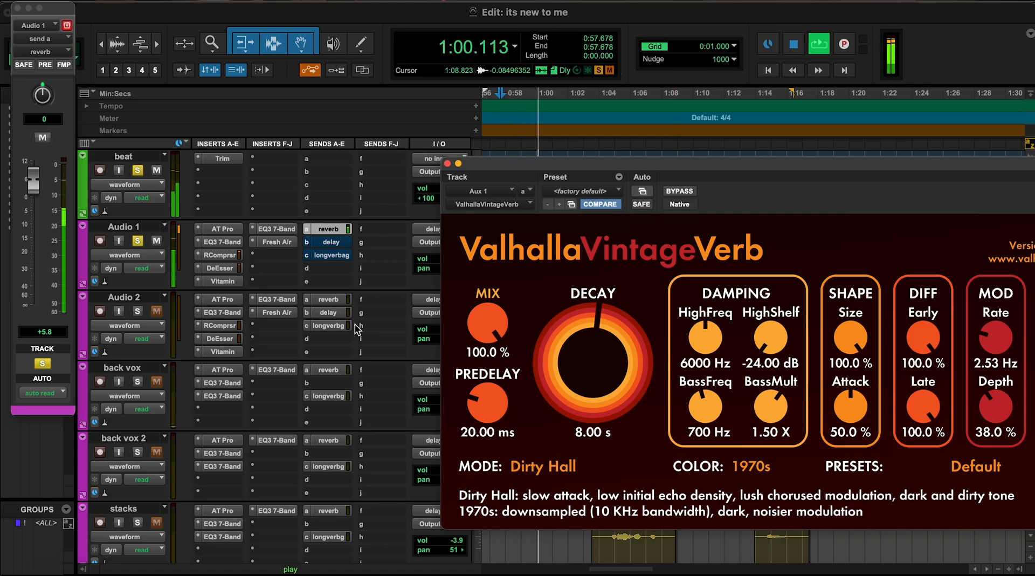
key(space)
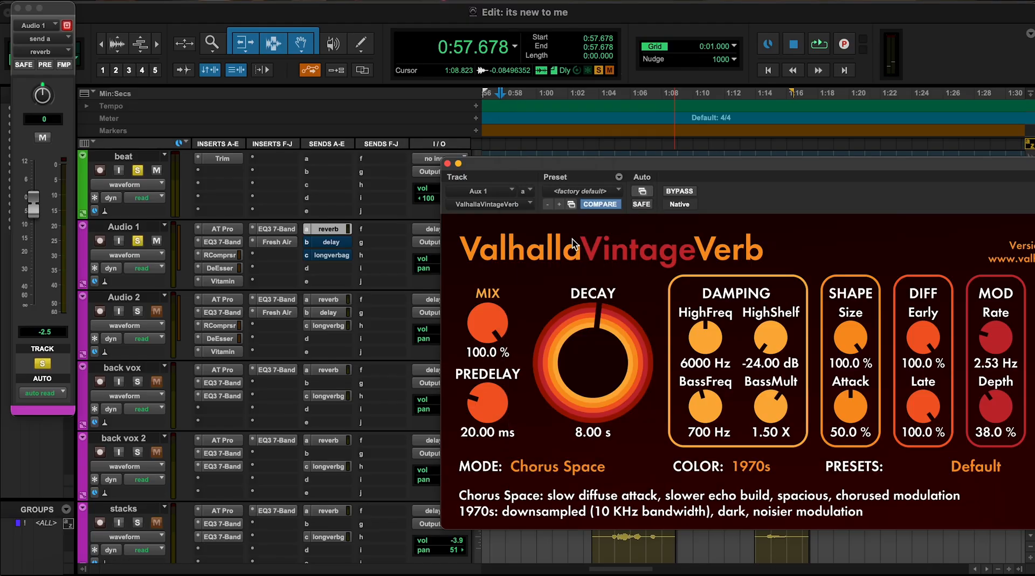
- Audition the Chorus Space reverb mode, and set ValhallaVintageVerb's mode back to Room
key(space)
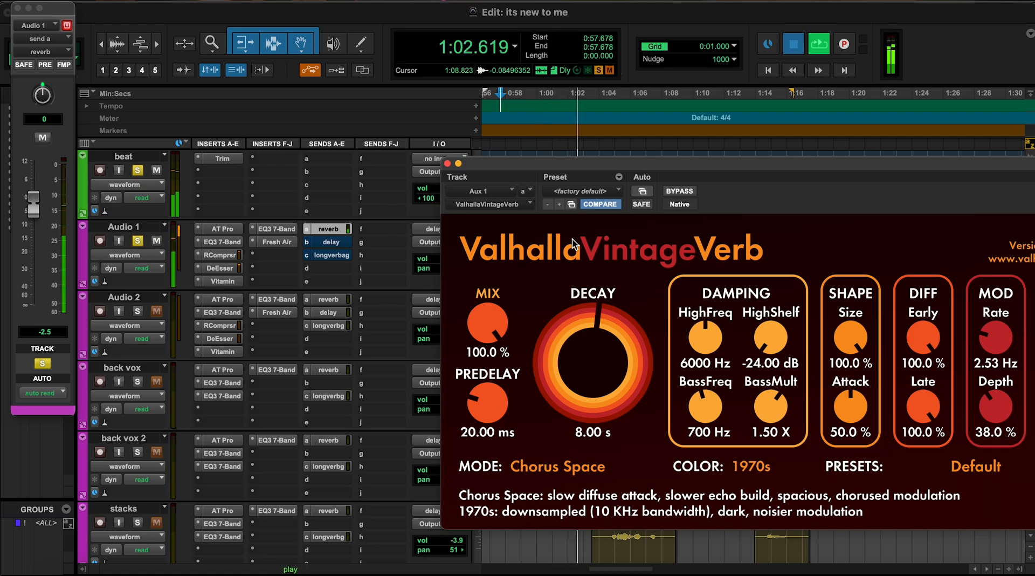
key(space)
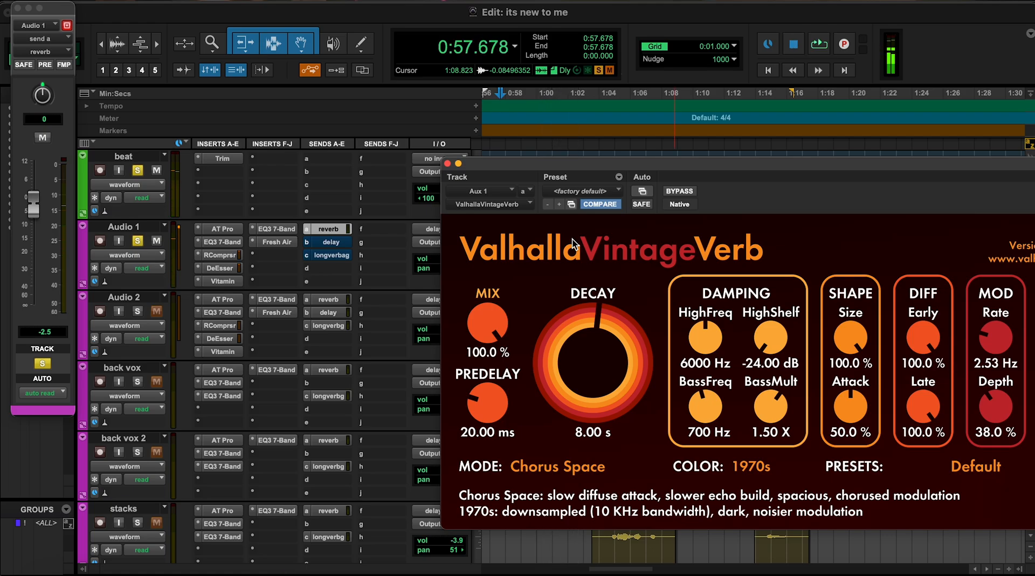
click(585, 473)
click(561, 177)
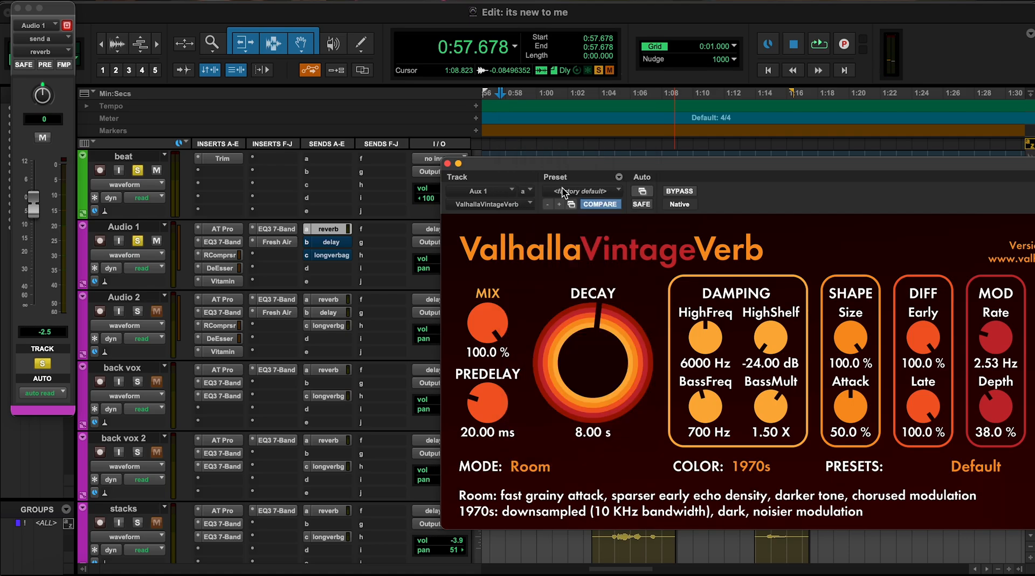
- Audition the Audio 1 reverb send at +1.6 dB, settle its level at -19.5 dB and restart playback
key(space)
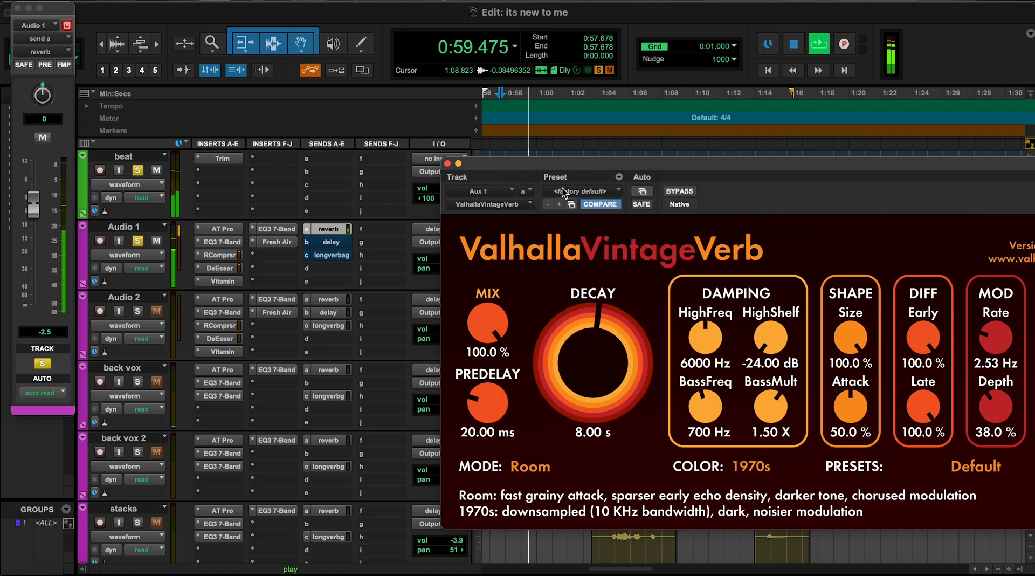
click(38, 204)
drag(38, 205, 37, 192)
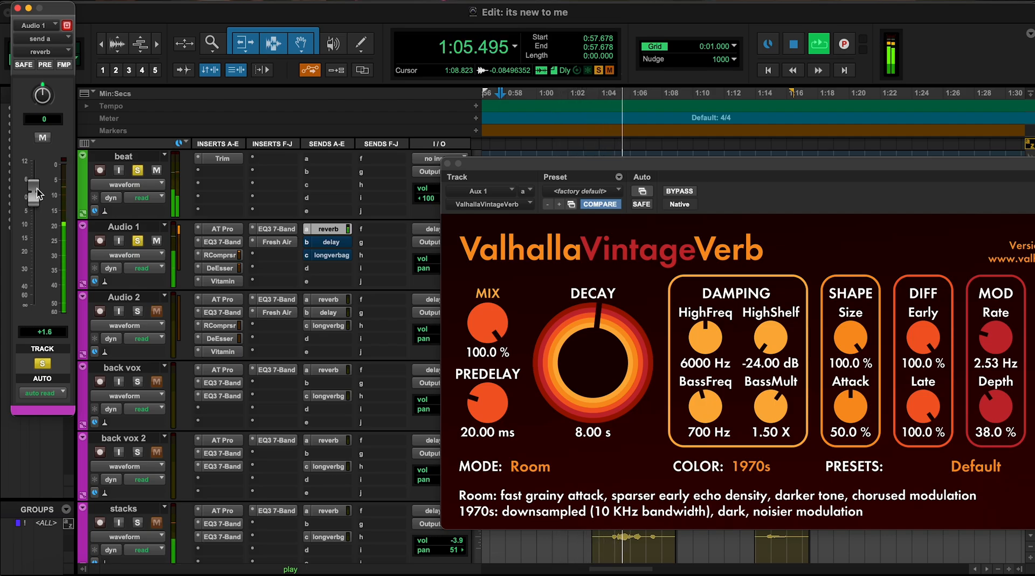
key(space)
drag(38, 192, 45, 255)
key(space)
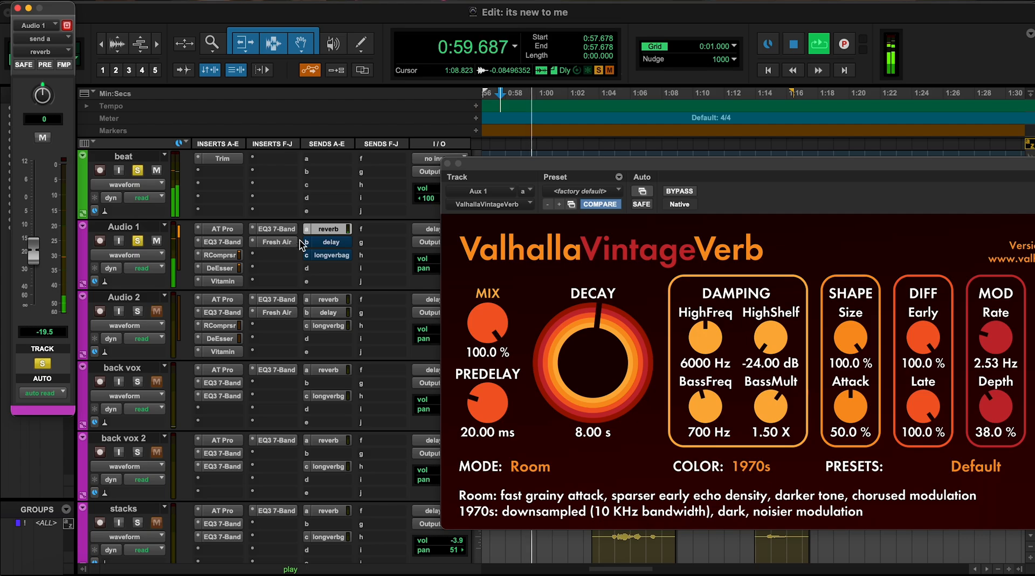
- Activate the longverbg send on Audio 1 and briefly play the section with it
key(space)
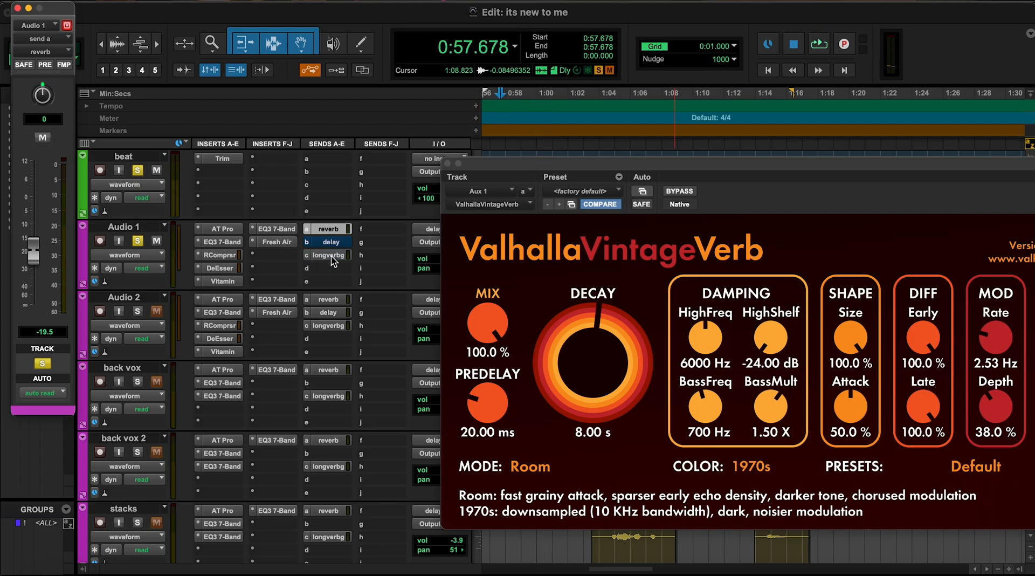
key(space)
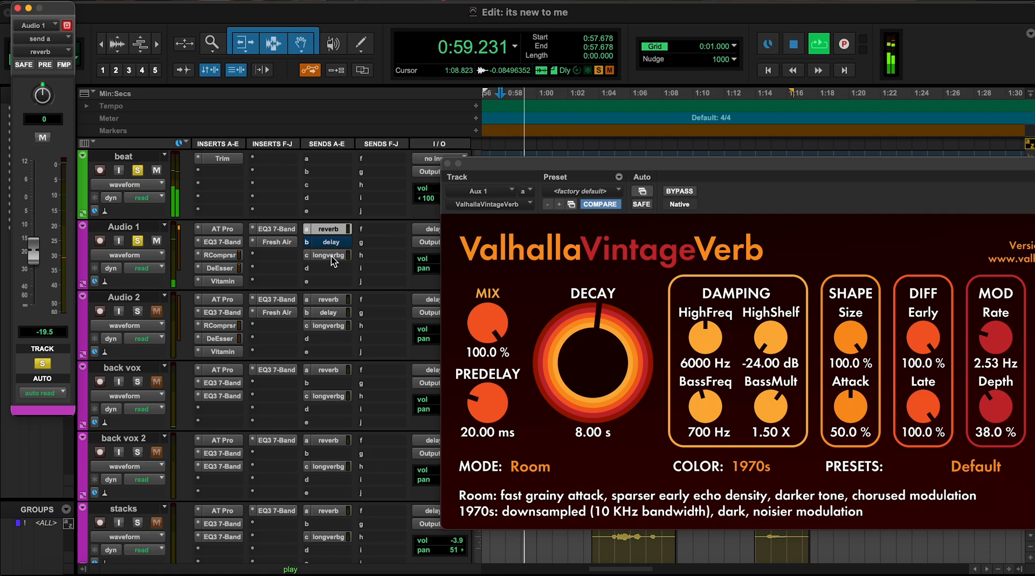
key(space)
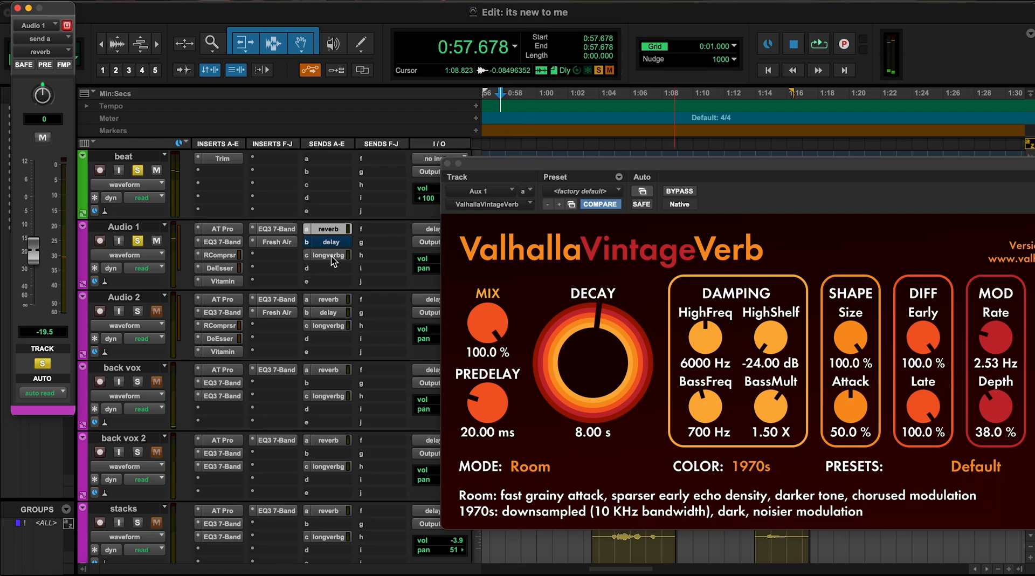